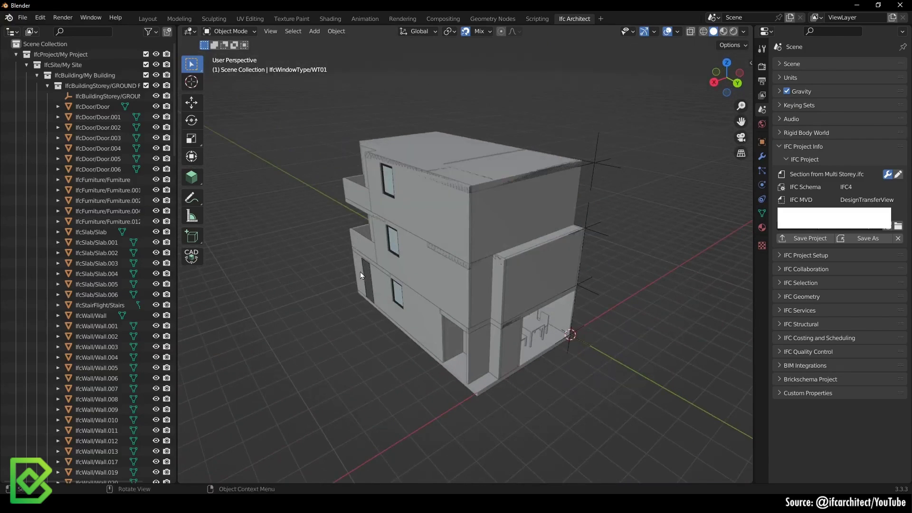
Step: Level the view and open the viewport sidebar with the key display settings
middle_click_drag(416, 298, 438, 283)
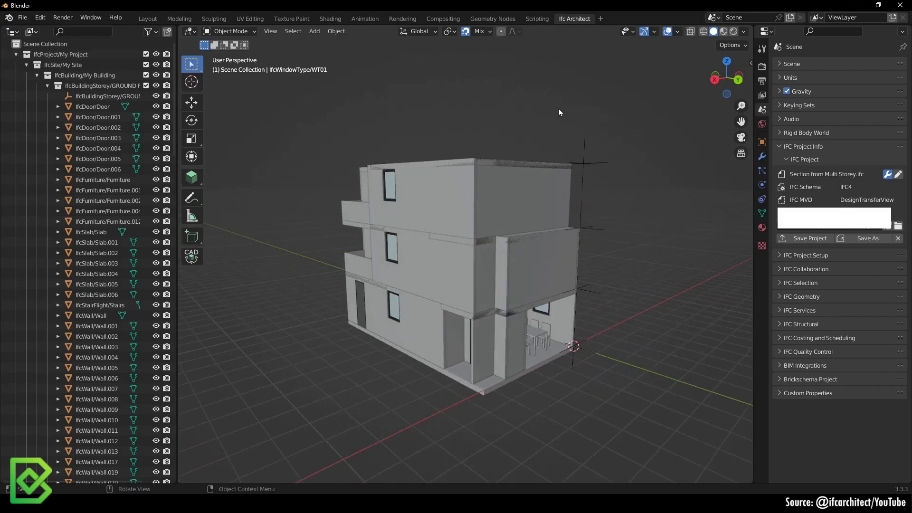
key("n")
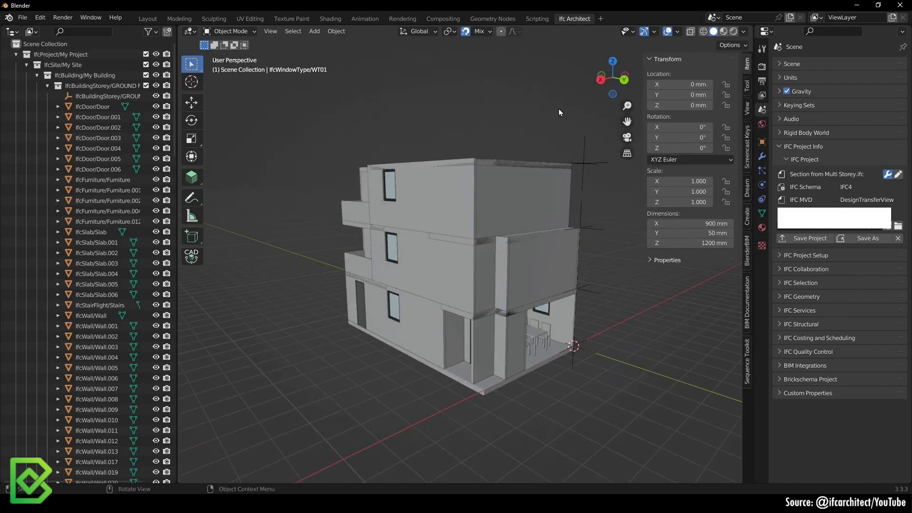
left_click(748, 153)
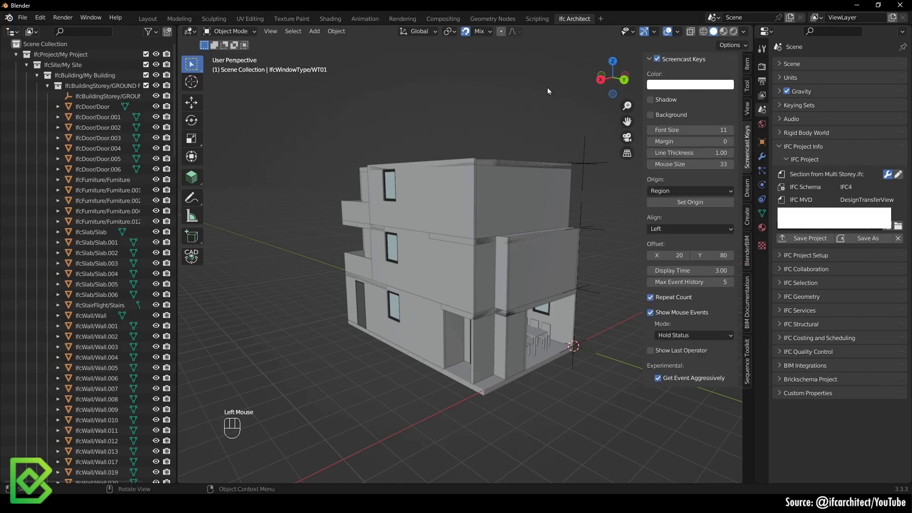
Step: Collapse the Ground Floor, 1st Floor, Roof and Types trees and show the project's drawings
left_click(192, 178)
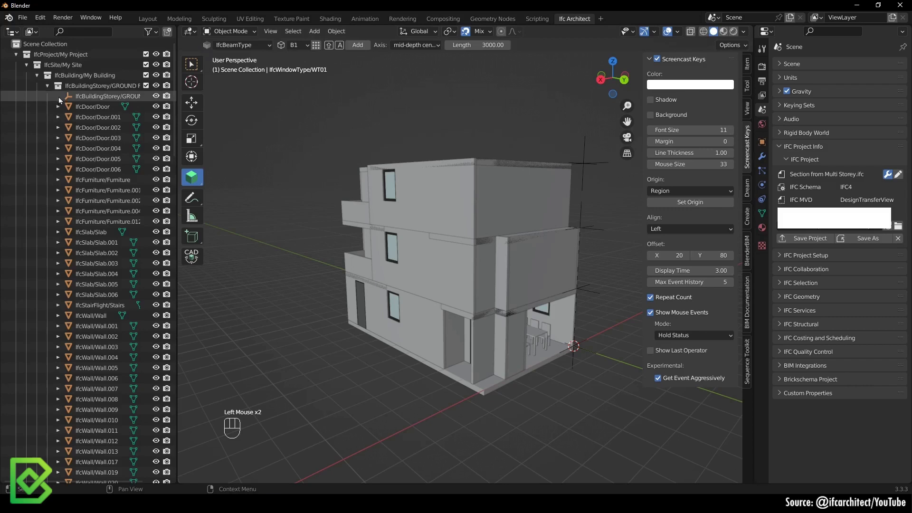
left_click(48, 85)
left_click(45, 96)
left_click(47, 117)
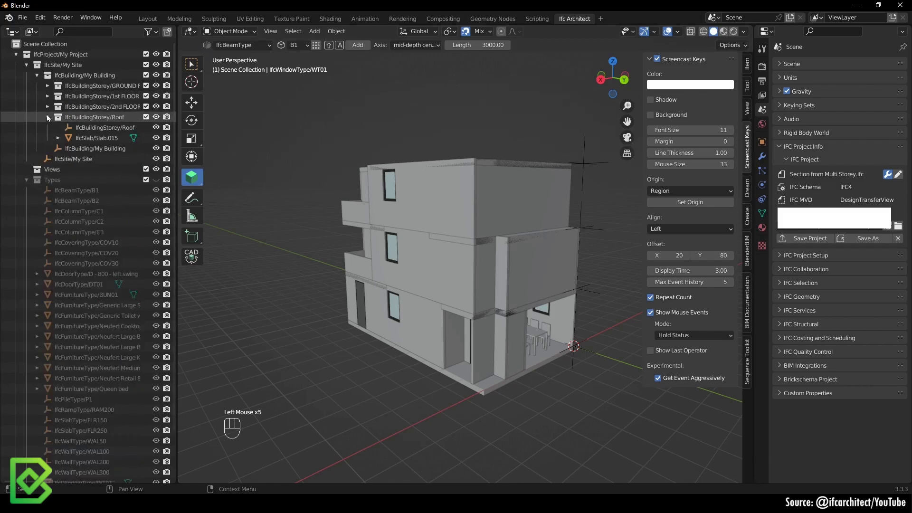
left_click(47, 117)
left_click(27, 160)
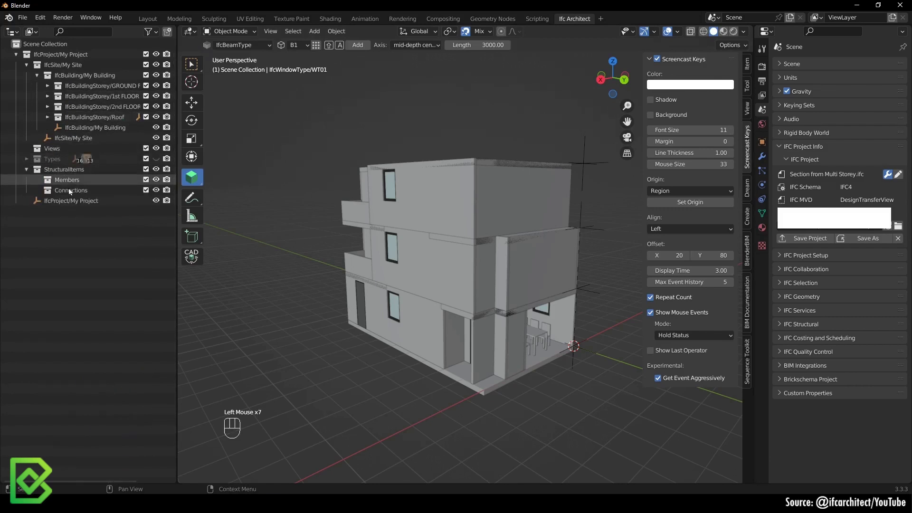
middle_click_drag(481, 112, 670, 180)
left_click(747, 307)
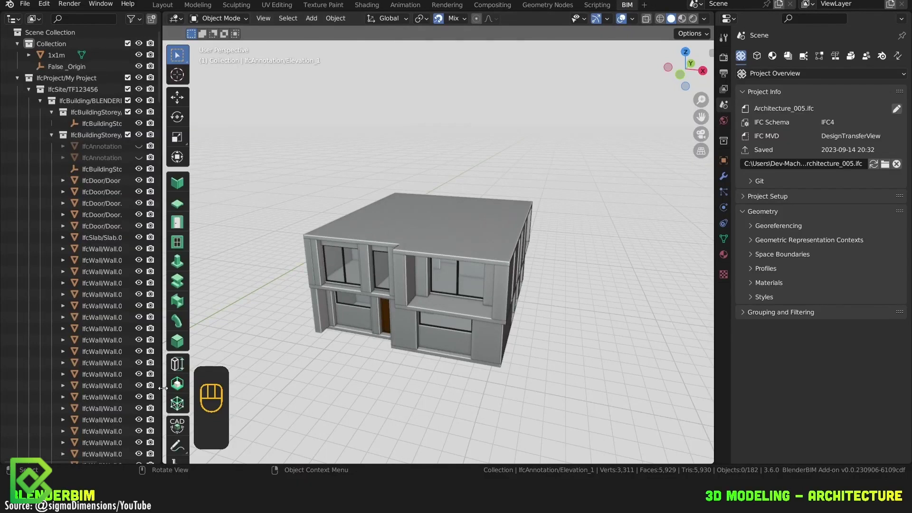
Step: With the Spatial Tool active, hide the roof slab to reveal the first-floor rooms
left_click(177, 385)
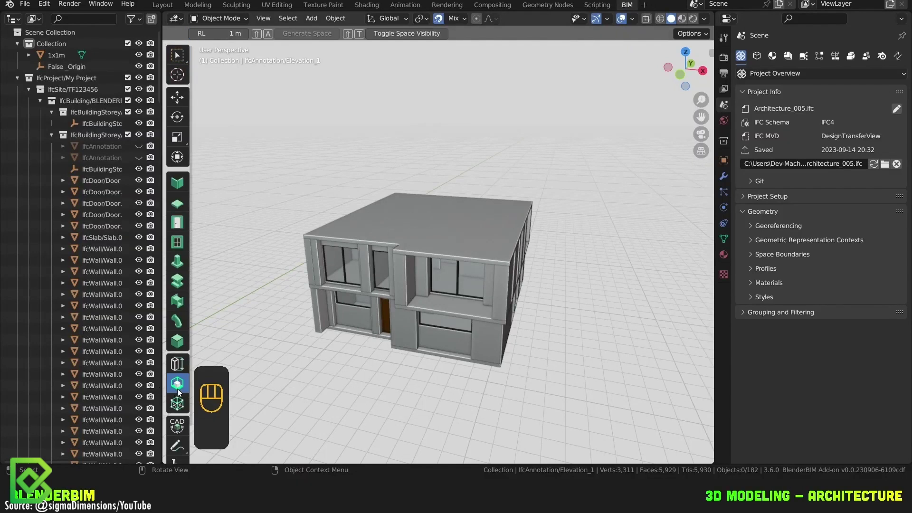
left_click(450, 213)
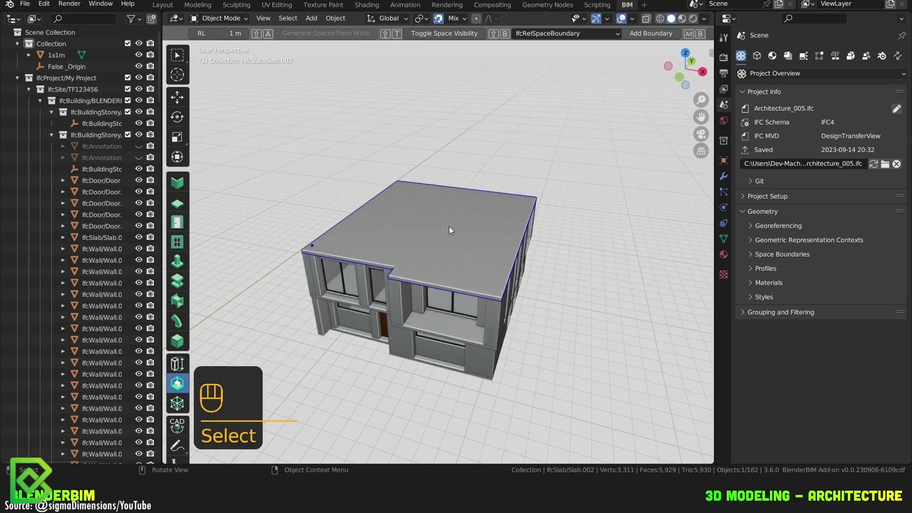
key("h")
middle_click_drag(456, 175, 477, 198, "shift")
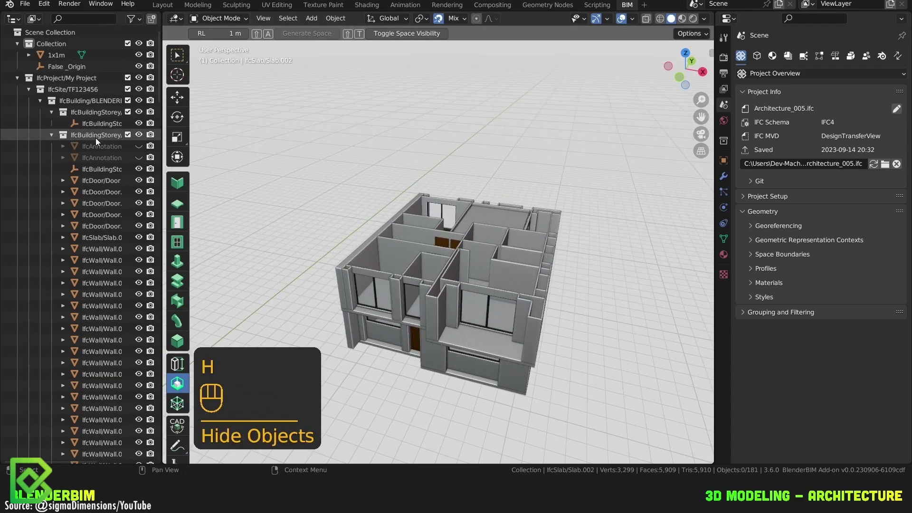
Step: Widen the Outliner, make 1st Floor the active container, and select a room wall
left_click_drag(162, 138, 239, 138)
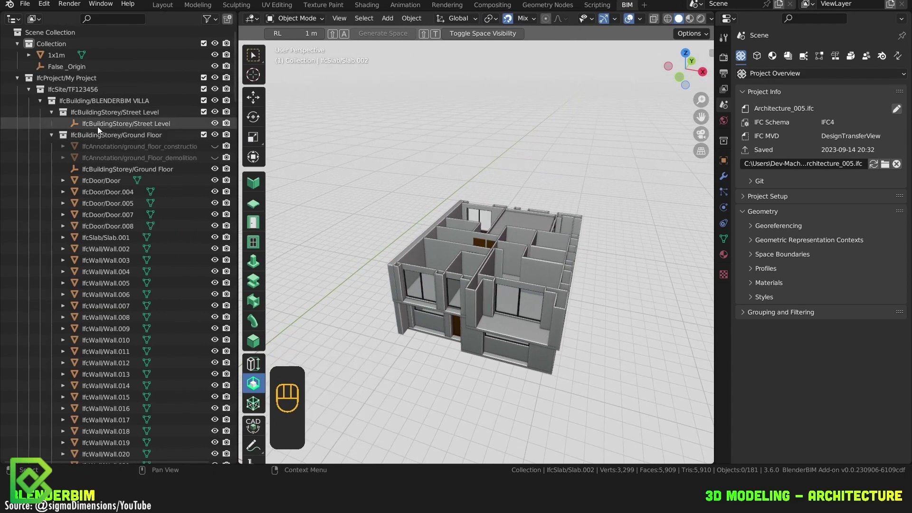
left_click(50, 135)
left_click(79, 143)
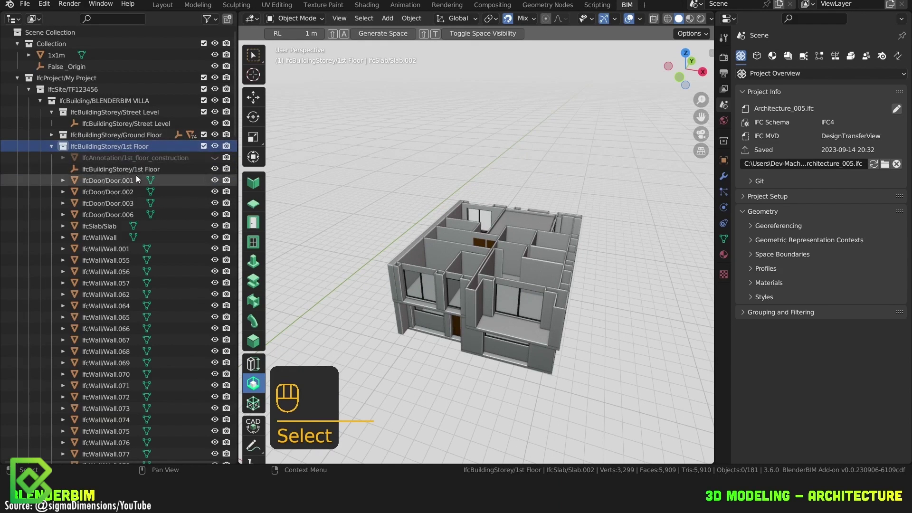
scroll(520, 199, "up", 5)
mouse_move(543, 206)
middle_mouse_down("shift")
mouse_move(427, 251)
mouse_move(419, 230)
mouse_move(477, 216)
mouse_move(466, 208)
middle_mouse_up("shift")
left_click(418, 230)
Step: Select all the walls enclosing the first-floor room
left_click(477, 216, "shift")
left_click(467, 217, "shift")
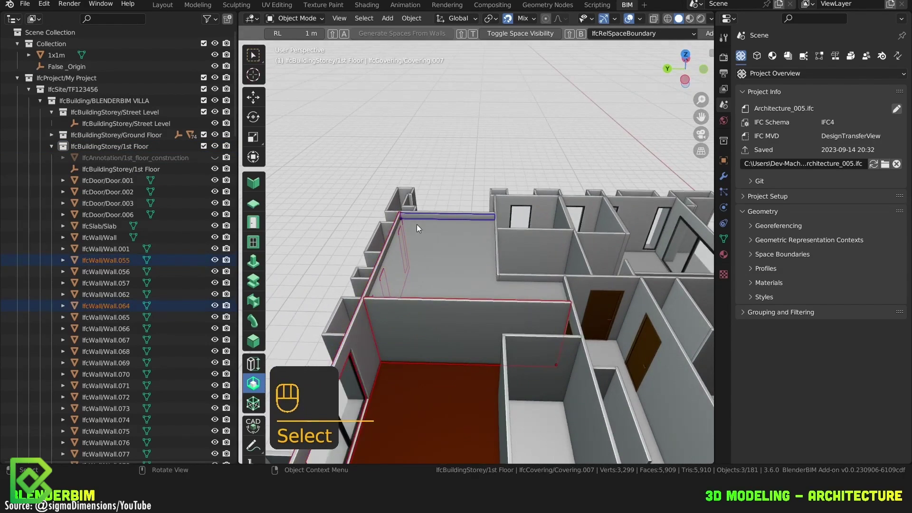
left_click_drag(462, 200, 444, 230, "ctrl")
mouse_move(443, 229)
middle_mouse_down()
mouse_move(535, 219)
mouse_move(499, 265)
middle_mouse_up()
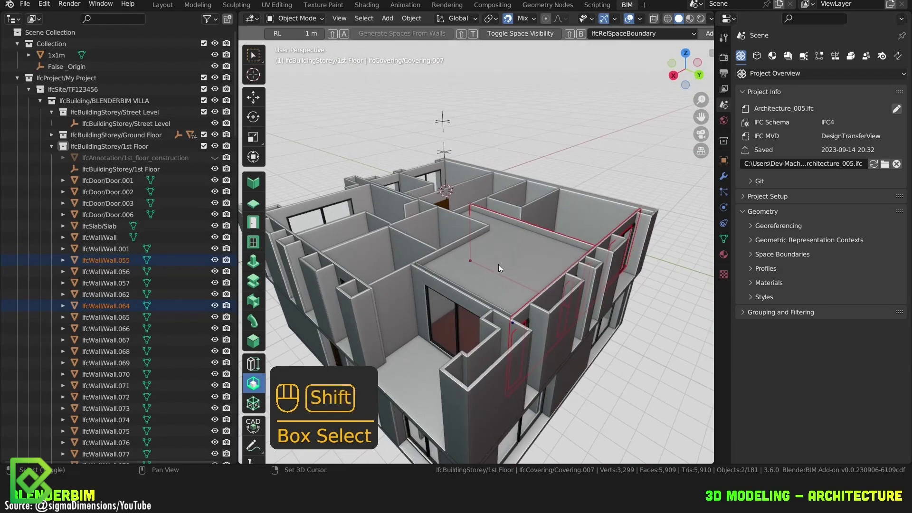
middle_click_drag(435, 279, 454, 249)
left_click(452, 249, "shift")
left_click(506, 209, "shift")
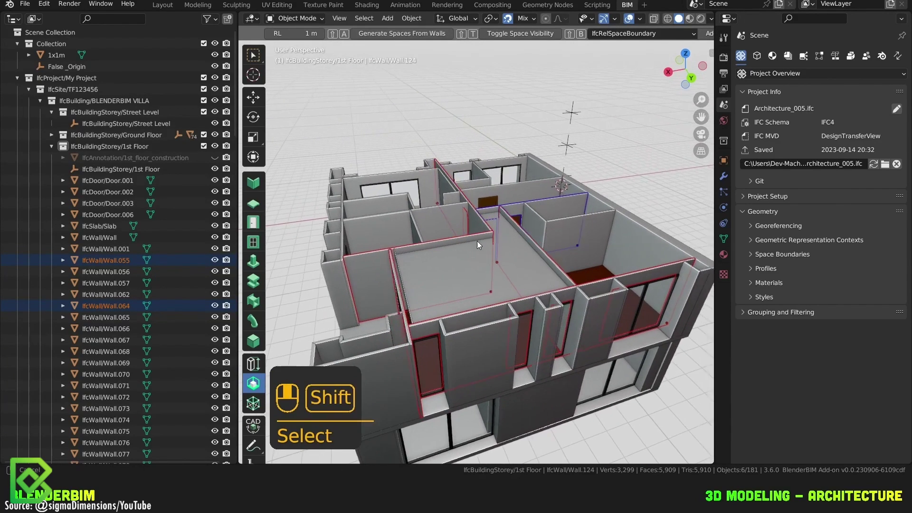
mouse_move(505, 209)
middle_mouse_down()
mouse_move(475, 287)
mouse_move(490, 294)
middle_mouse_up()
Step: Generate an IfcSpace from the selected walls using the sidebar's Tool panel
key("n")
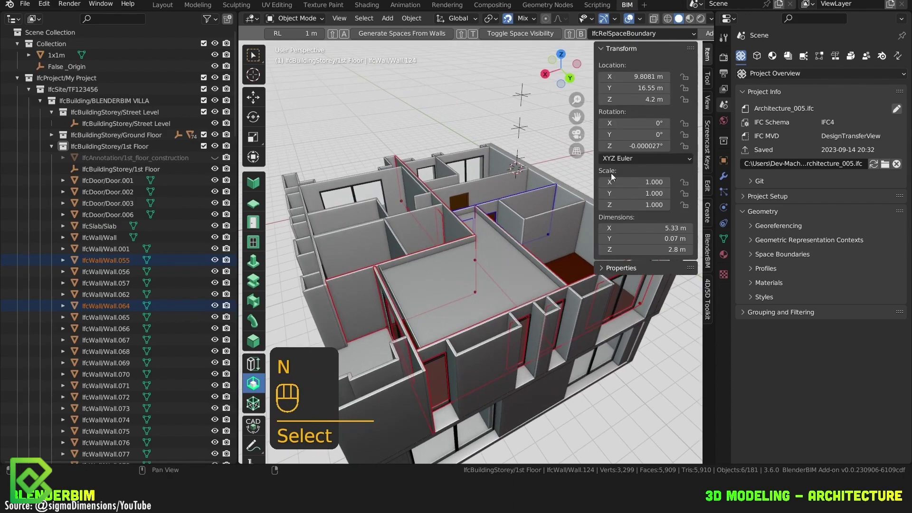
left_click(708, 102)
left_click(709, 78)
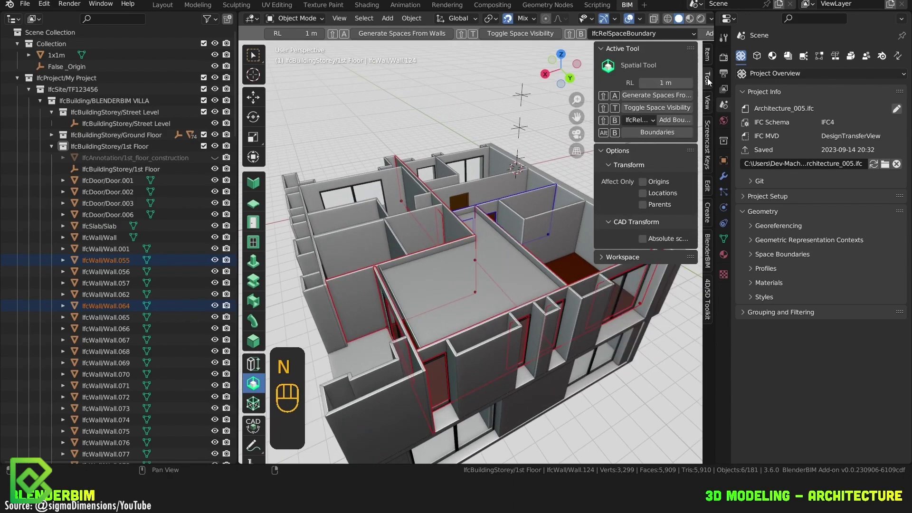
left_click(669, 95)
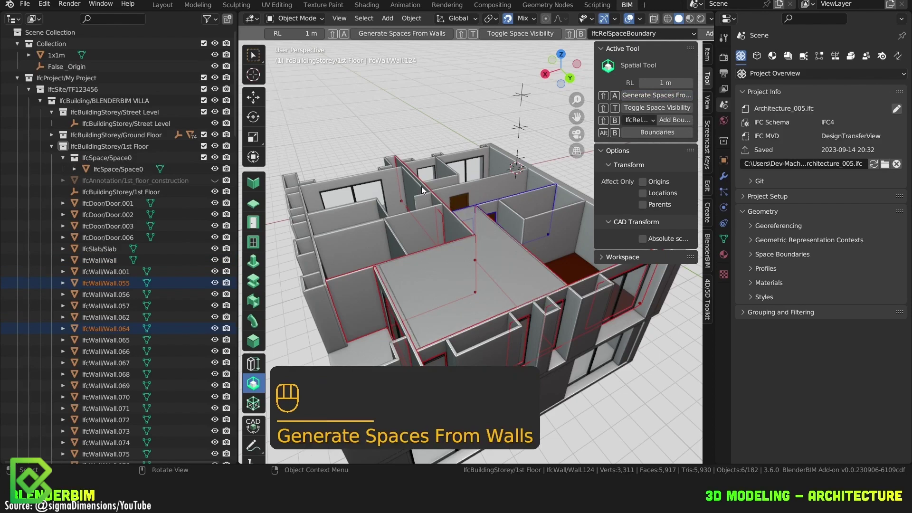
scroll(483, 214, "down", 3)
scroll(489, 139, "down", 2)
Step: Select the new Space0 and rename it to 'Chambre 3'
left_click(489, 139)
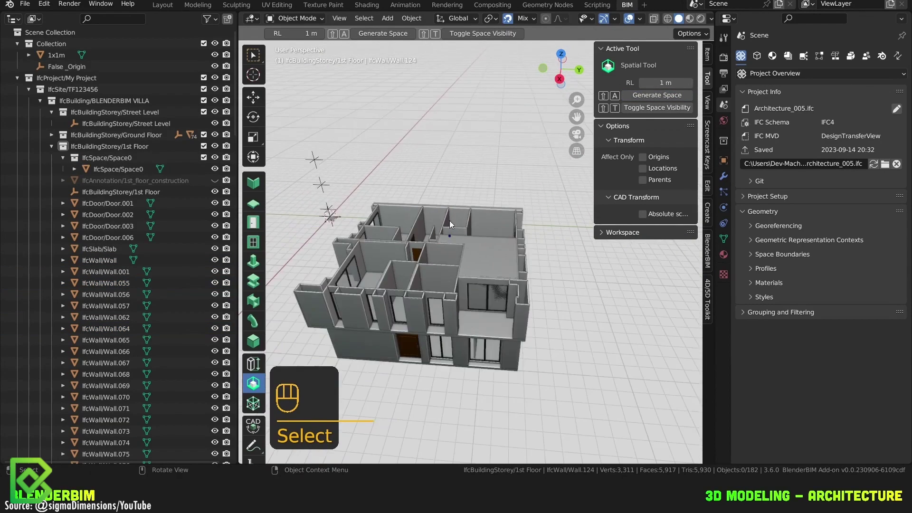
left_click(486, 240)
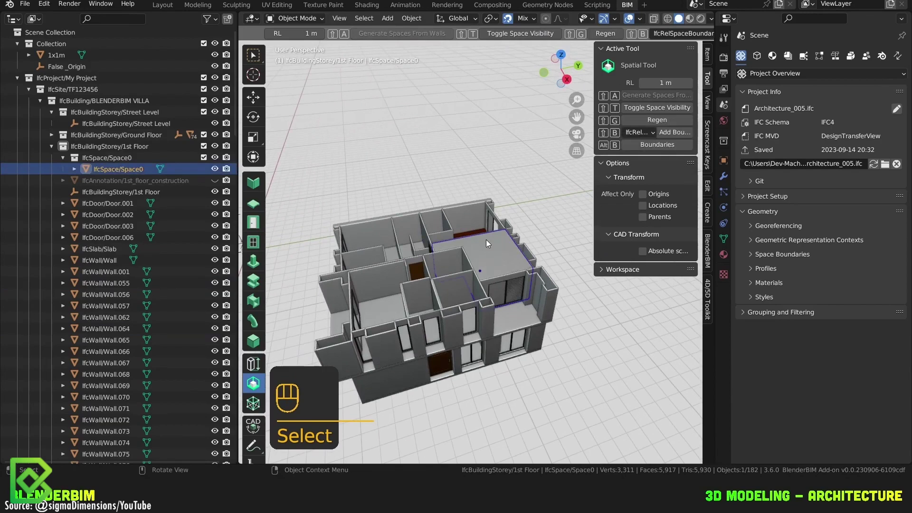
key("F2")
left_click(486, 239)
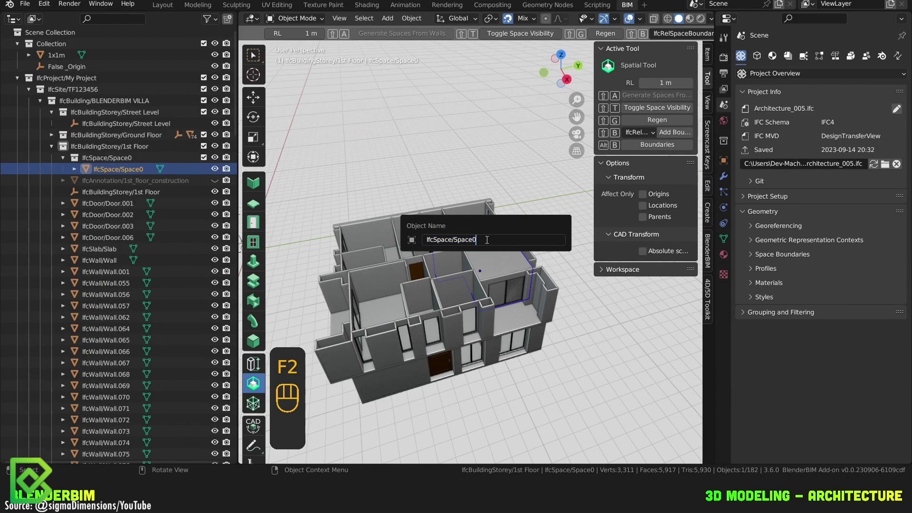
key("BackSpace")
key("BackSpace")
key("BackSpace")
key("BackSpace")
key("BackSpace")
type("Cham")
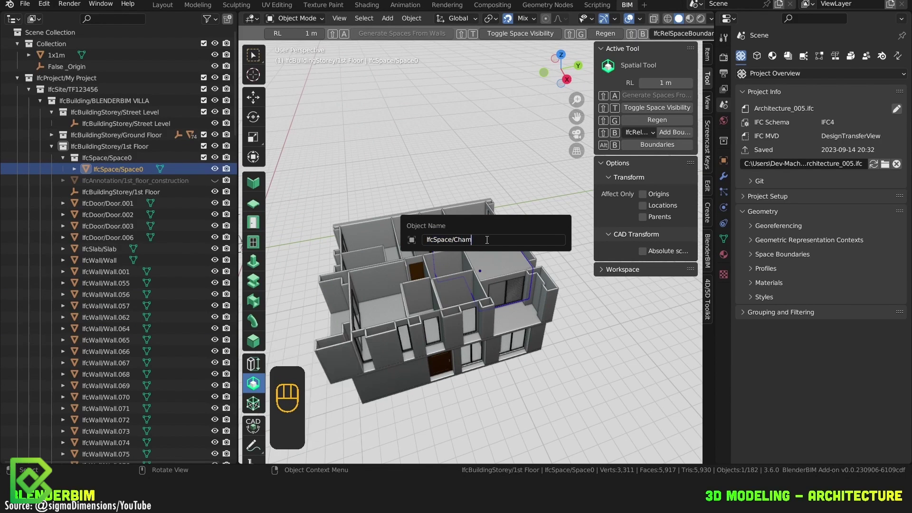
type("bre 3")
key("Return")
mouse_move(486, 240)
middle_mouse_down()
mouse_move(507, 222)
mouse_move(489, 212)
middle_mouse_up()
scroll(487, 212, "up", 2)
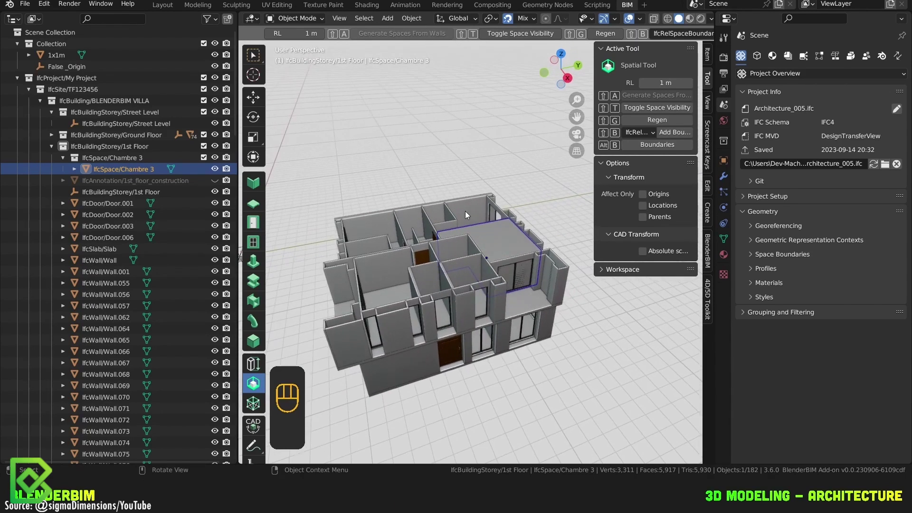
scroll(466, 211, "up", 2)
scroll(472, 199, "up", 2)
Step: Generate spaces Space0 through Space7 from the selected first-floor walls
left_click(492, 212)
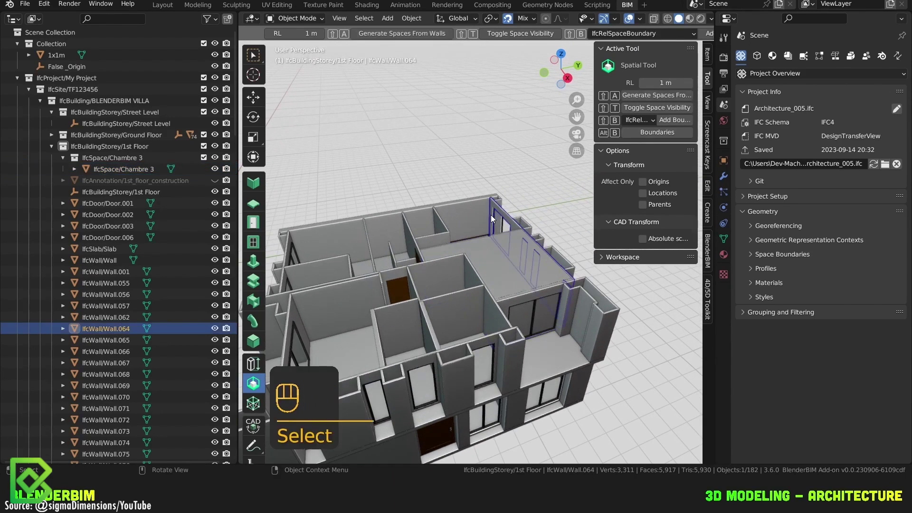
mouse_move(491, 222)
middle_mouse_down()
mouse_move(444, 238)
mouse_move(467, 261)
middle_mouse_up()
left_click(515, 255, "shift")
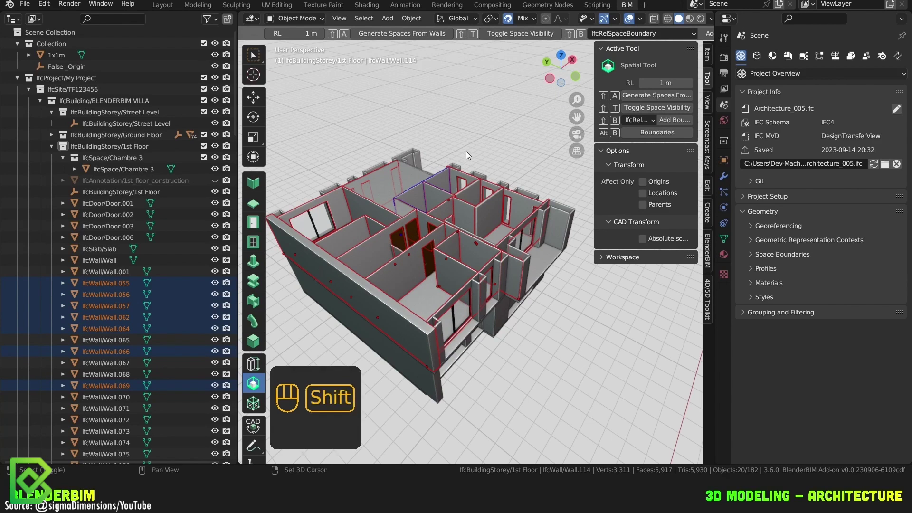
key("shift+a")
Step: Generate one more space, Space0.001, from interior wall Wall.105
middle_click_drag(467, 151, 523, 231)
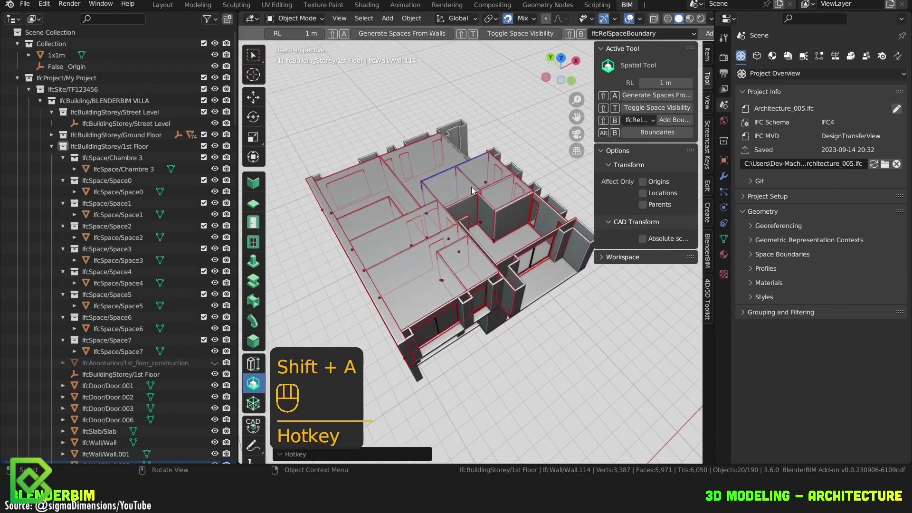
left_click(524, 220, "shift")
scroll(525, 221, "up", 3)
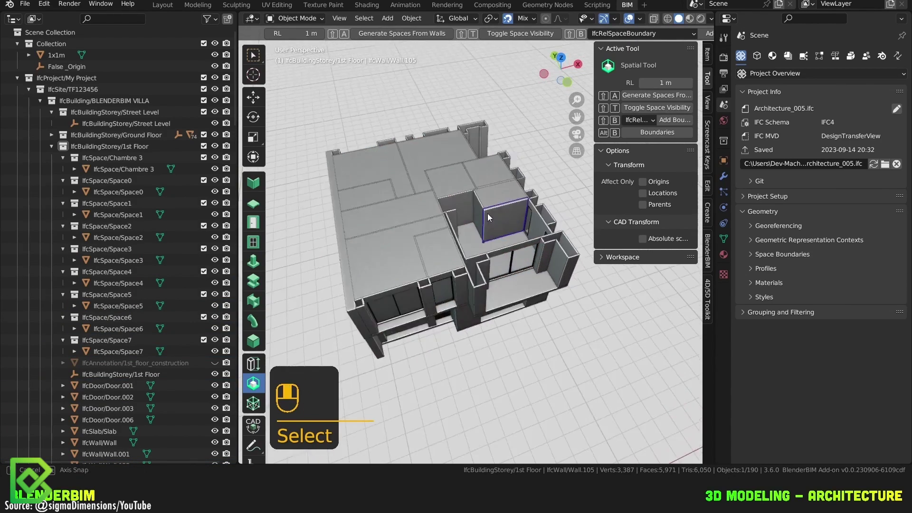
mouse_move(477, 203)
middle_mouse_down()
mouse_move(546, 253)
mouse_move(528, 235)
middle_mouse_up()
key("shift+a")
scroll(545, 252, "down", 2)
left_click(572, 194)
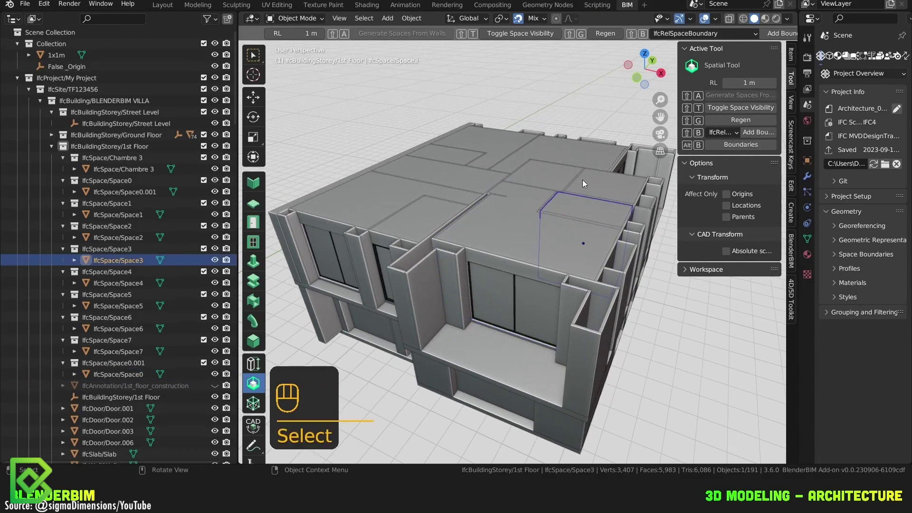
left_click(513, 221)
key("Tab")
left_click(523, 223)
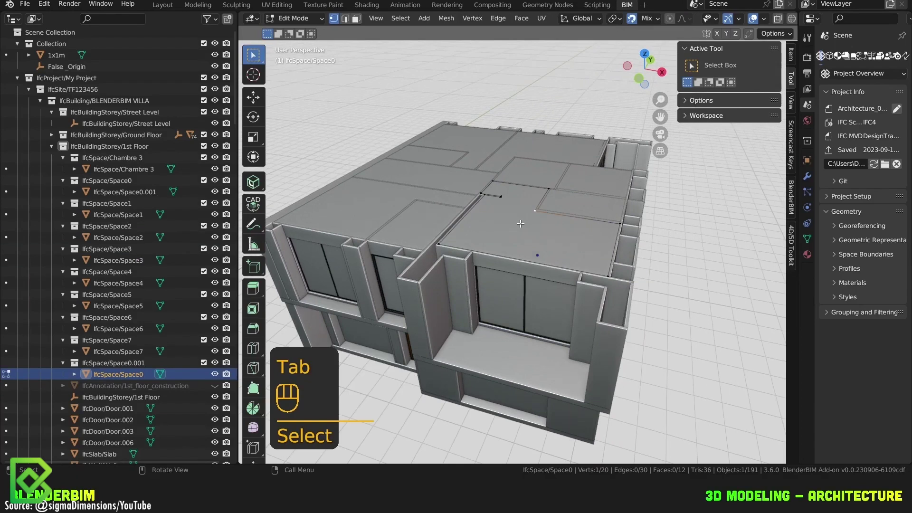
key("3")
left_click(524, 224)
key("g")
key("z")
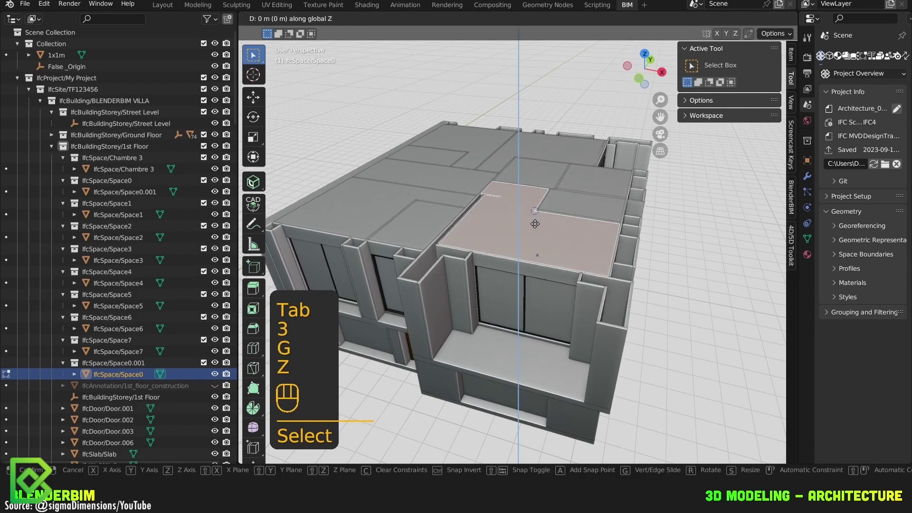
left_click(536, 221)
key("Tab")
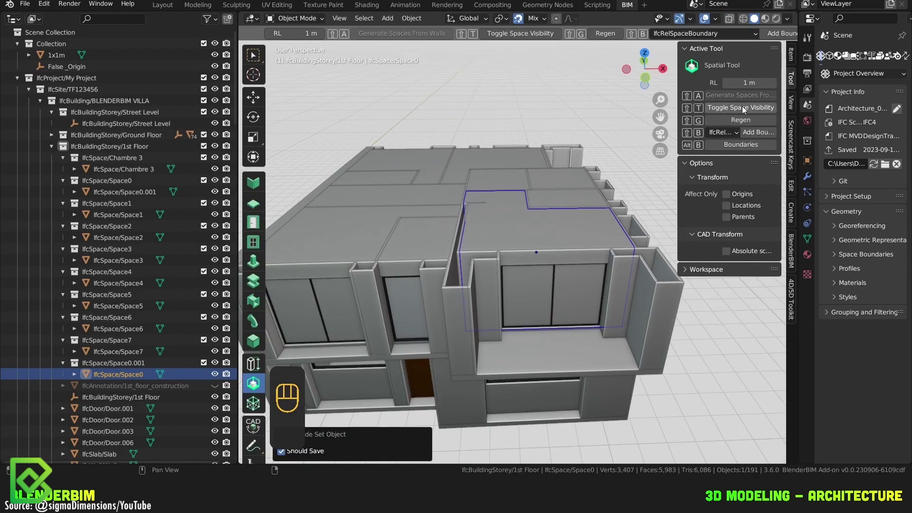
left_click(743, 110)
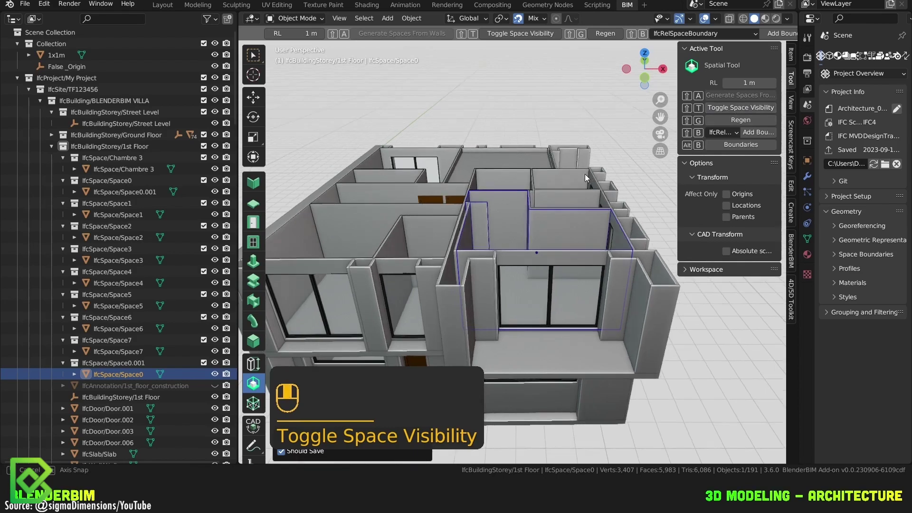
left_click(629, 131)
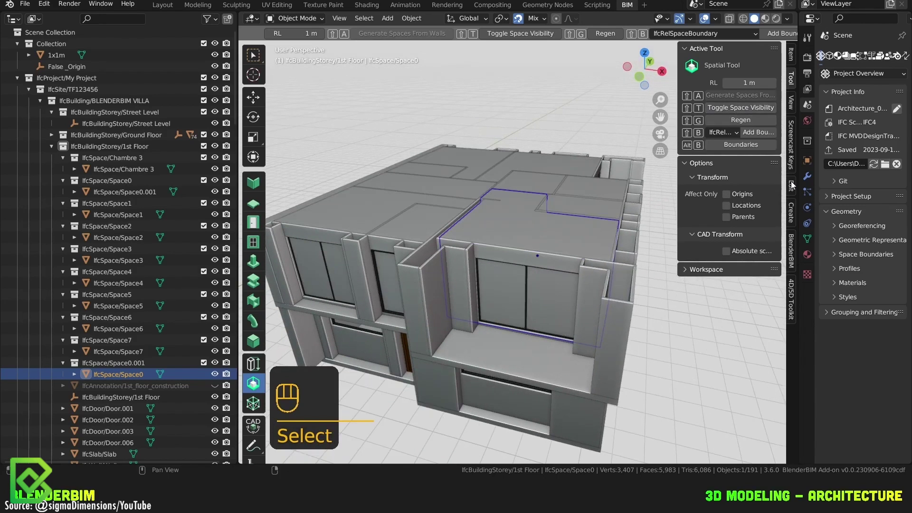
Step: Add Qto_SpaceBaseQuantities to Space0 with calculated Height 2.8 and GrossPerimeter 20.597, and save
left_click_drag(799, 181, 698, 178)
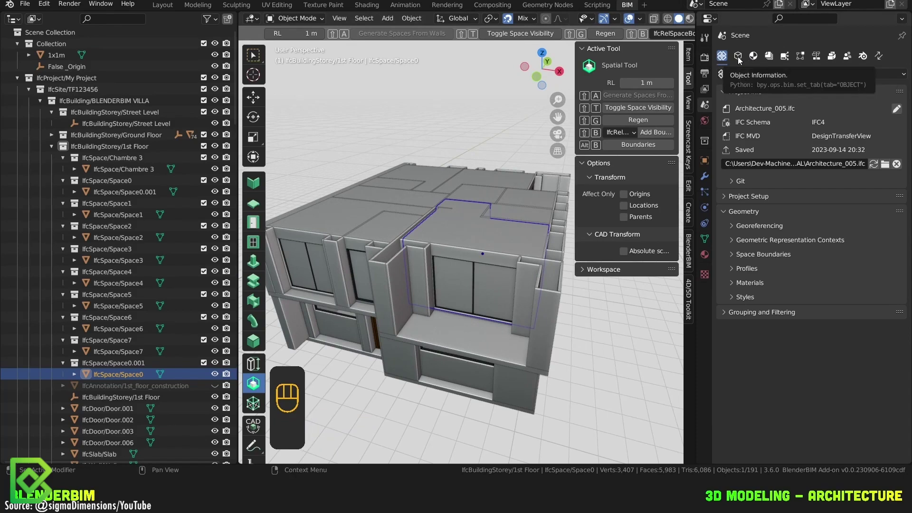
left_click(738, 57)
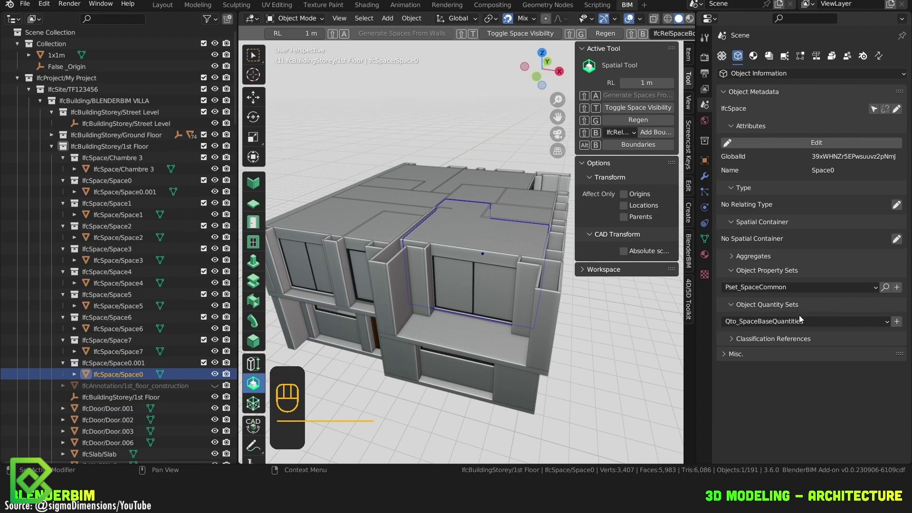
left_click(897, 321)
scroll(891, 314, "down", 2)
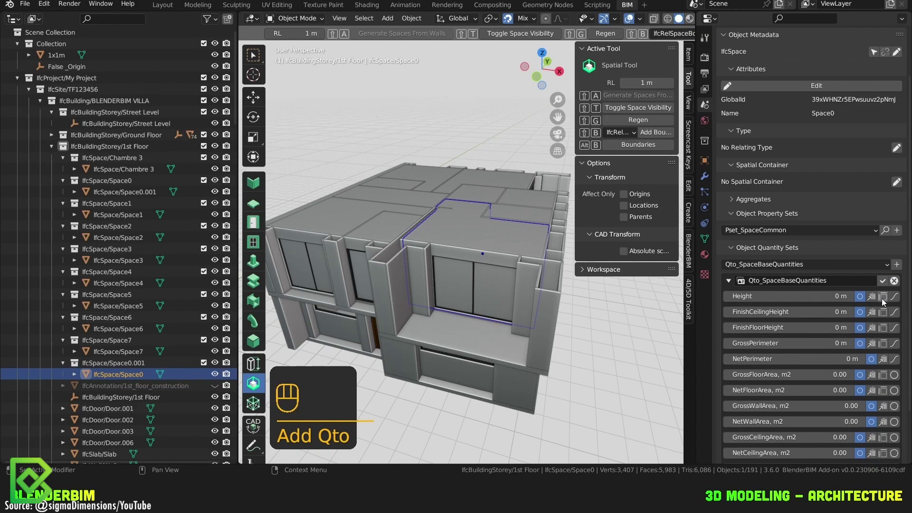
left_click(883, 297)
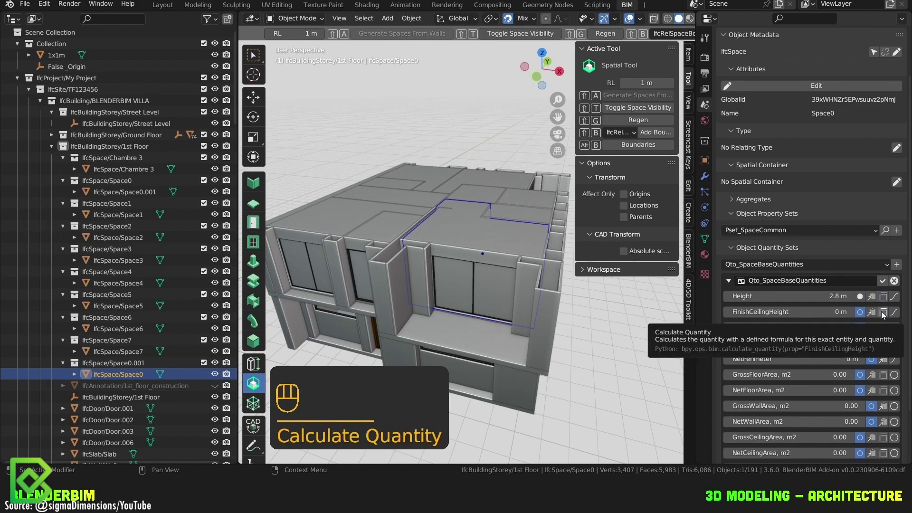
left_click(883, 313)
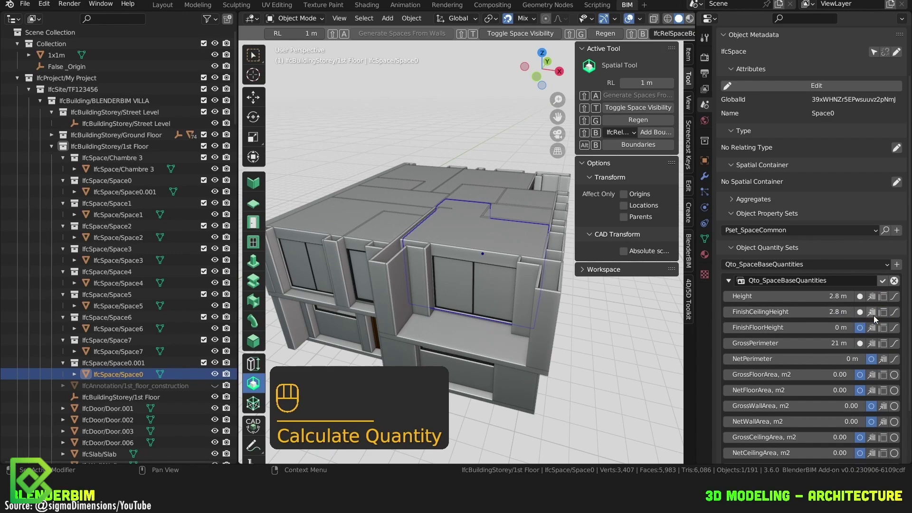
left_click(859, 313)
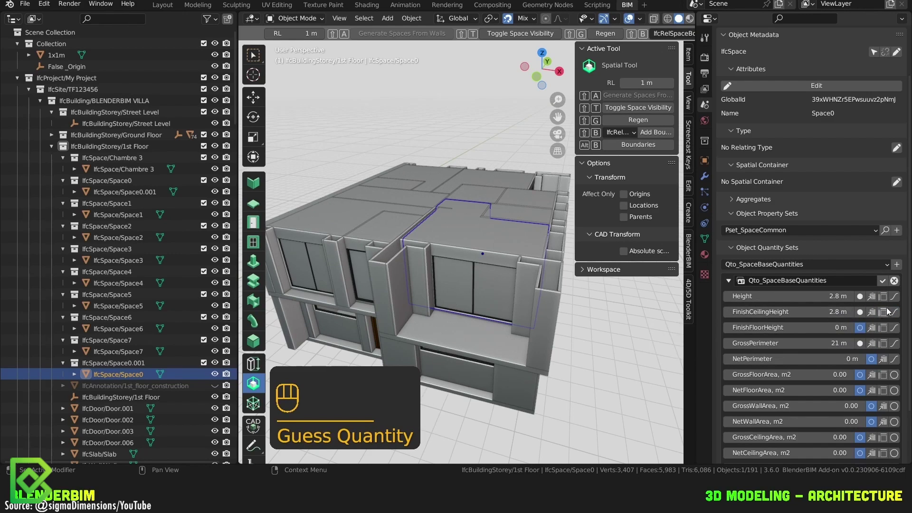
left_click(883, 281)
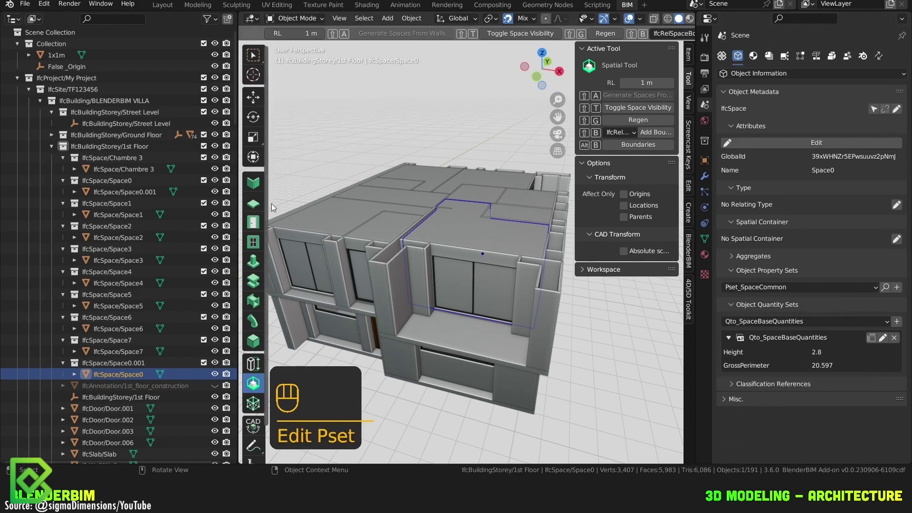
Step: Filter the outliner to spaces, select them all, and calculate their base quantities
left_click(254, 340)
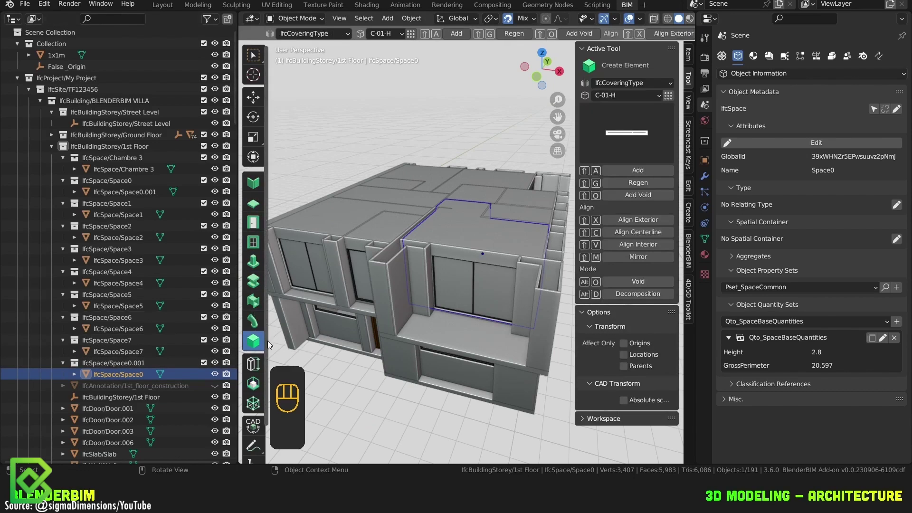
left_click(392, 228, "shift")
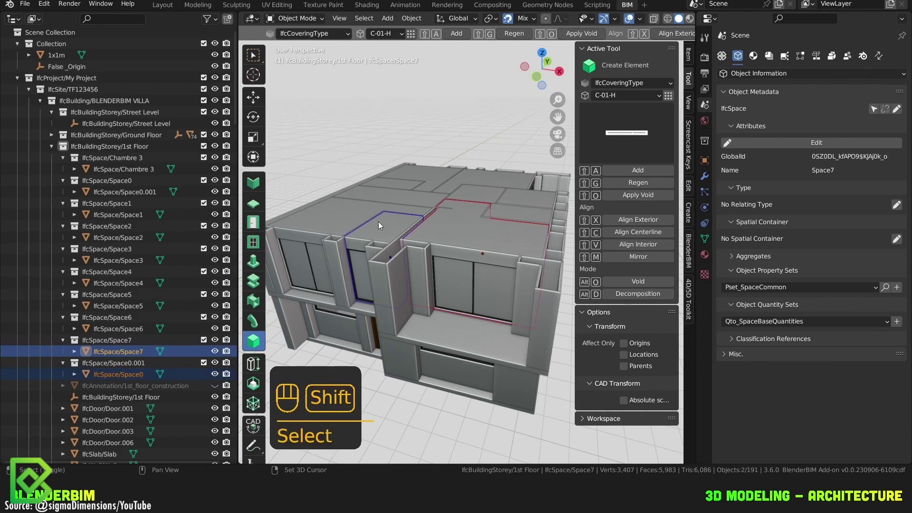
type("spac")
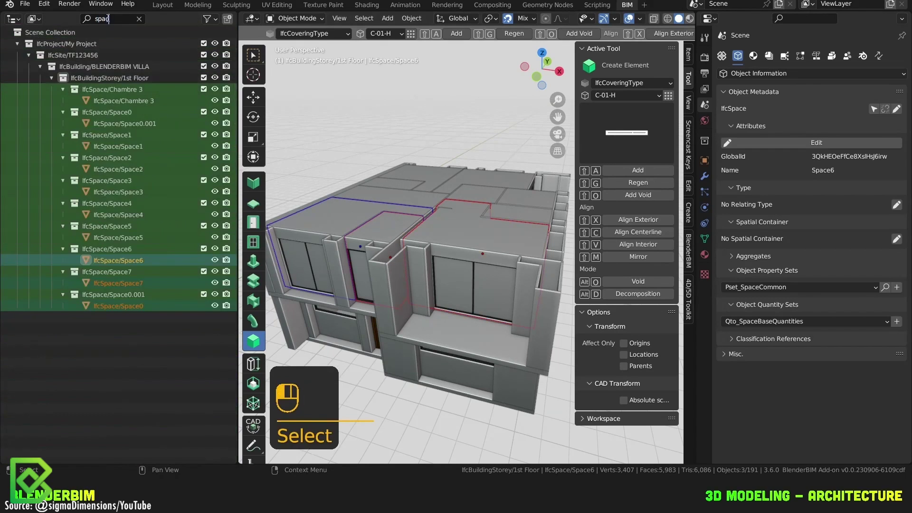
type("es")
key("BackSpace")
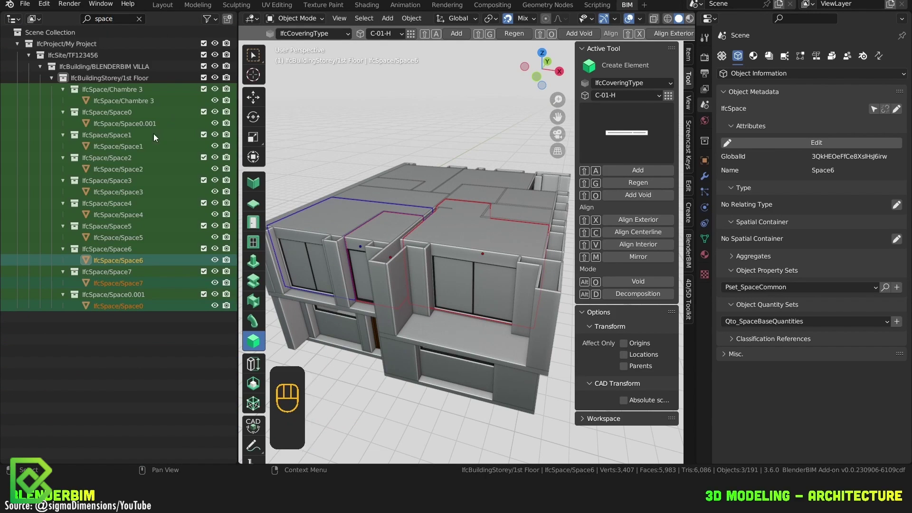
key("a")
middle_click_drag(340, 157, 375, 171)
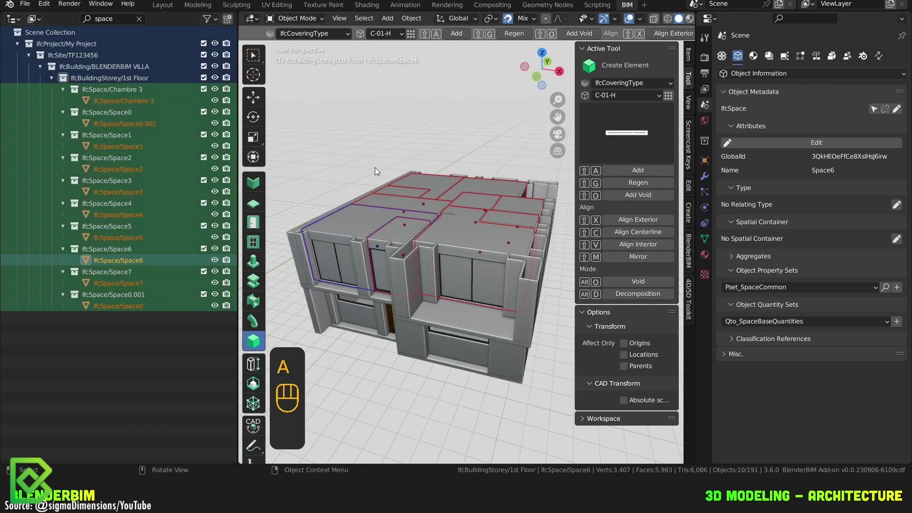
key("shift+q")
scroll(456, 168, "up", 2)
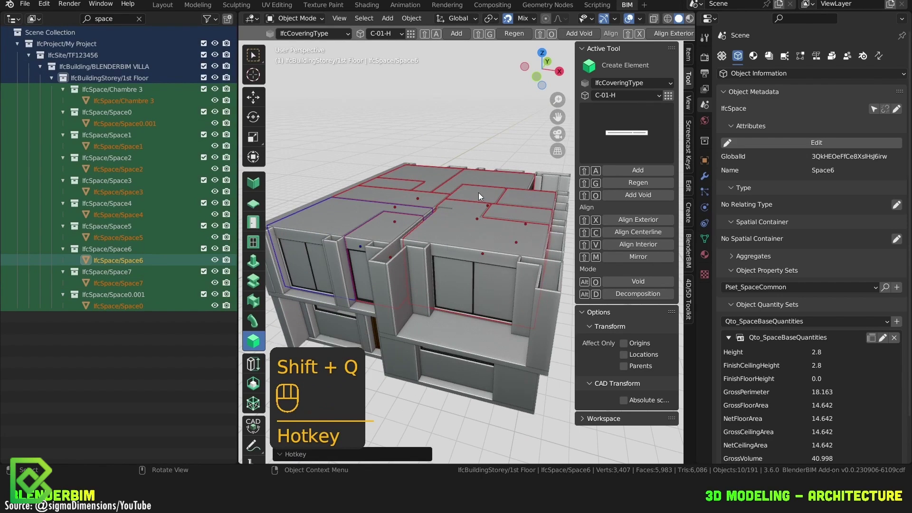
Step: Inspect individual upper-floor spaces, e.g. Chambre 3 with 18.579 floor area and 52.02 volume
left_click(478, 184)
left_click(436, 170)
left_click(391, 180)
left_click(388, 196)
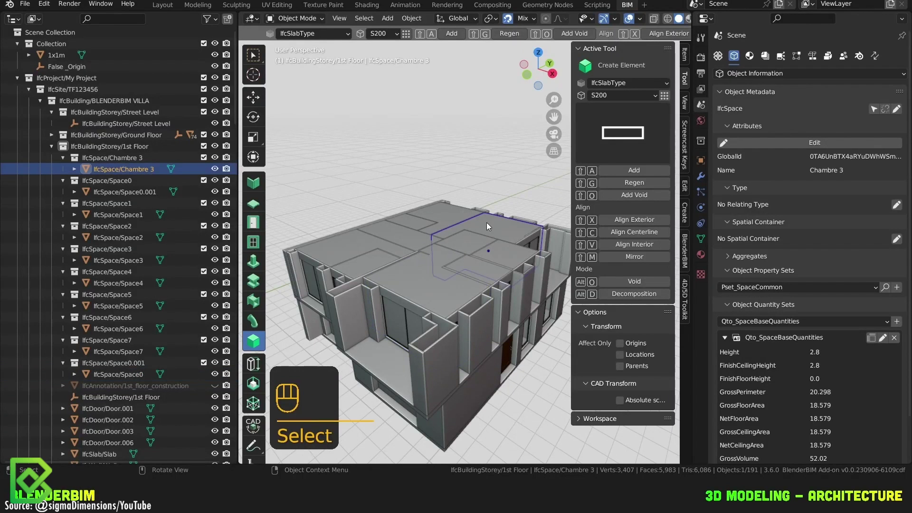
Step: Frame and hide Chambre 3, then assign ceiling covering Covering.003 to Chambre 3
key("KP_Decimal")
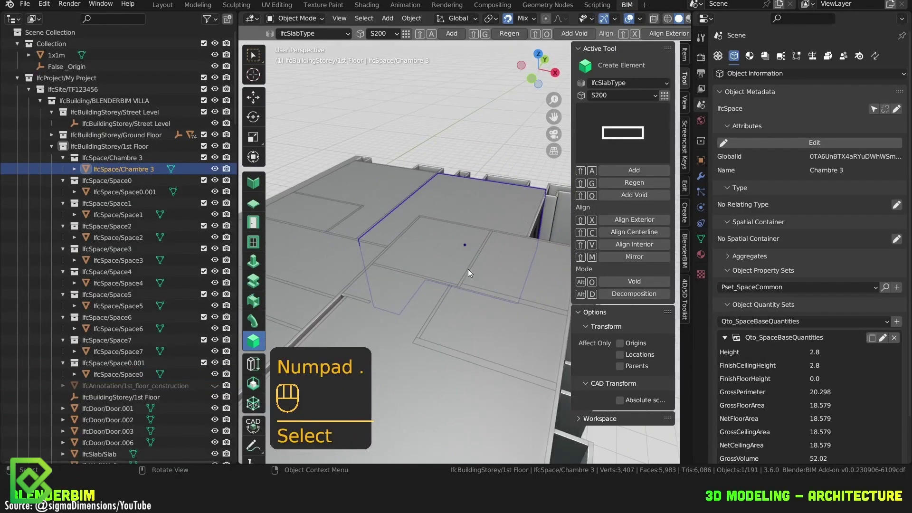
key("h")
left_click(470, 202)
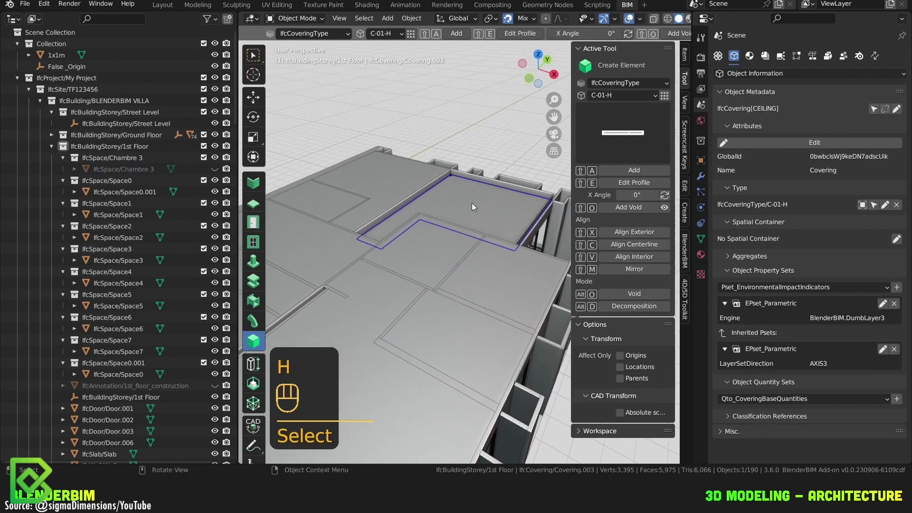
left_click(896, 238)
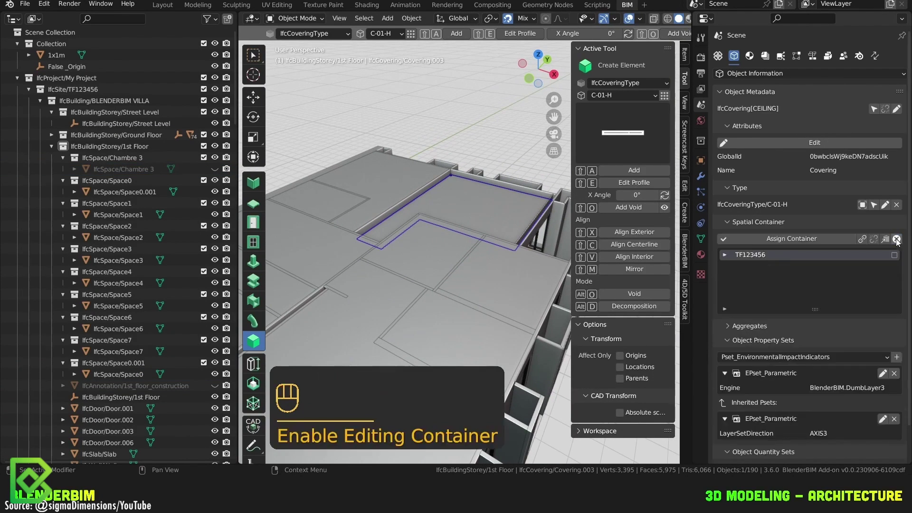
left_click(729, 254)
left_click(725, 278)
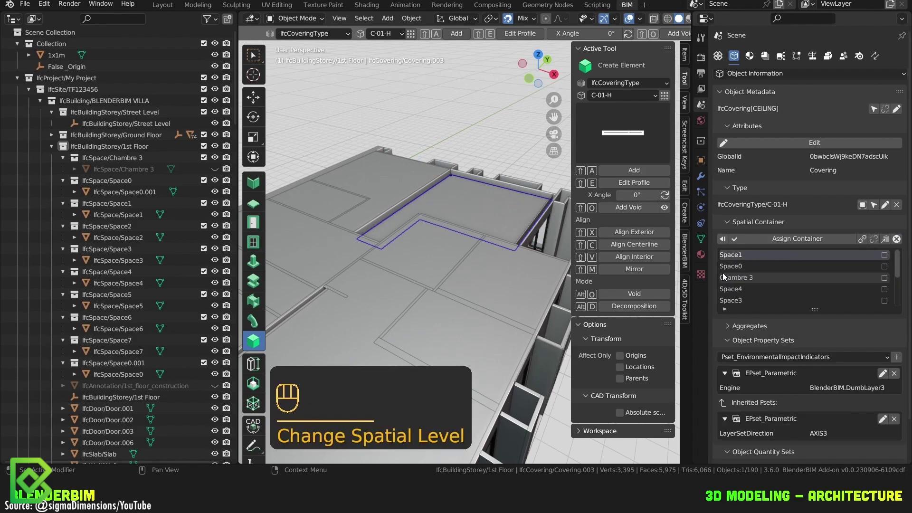
left_click(723, 278)
left_click(818, 235)
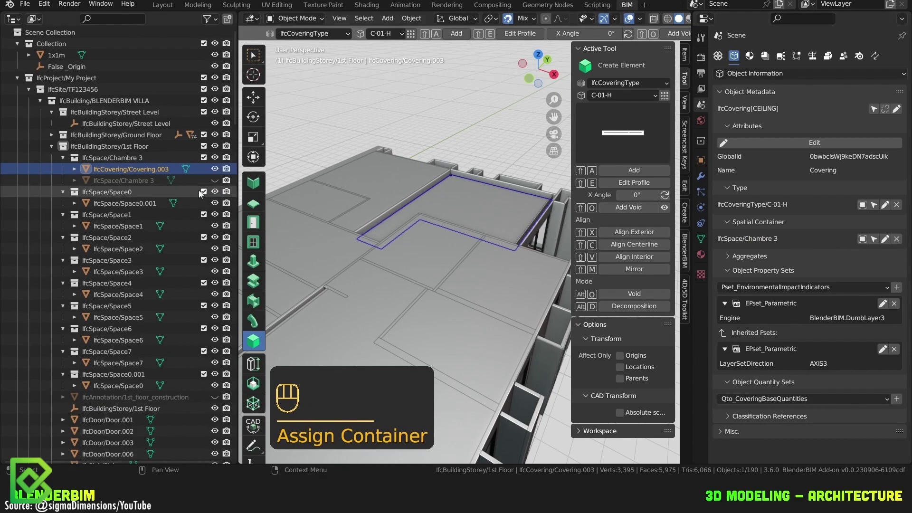
Step: Hide Chambre 3 and its ceiling, then select the red floor covering Covering.001
left_click(213, 157)
scroll(358, 158, "up", 3)
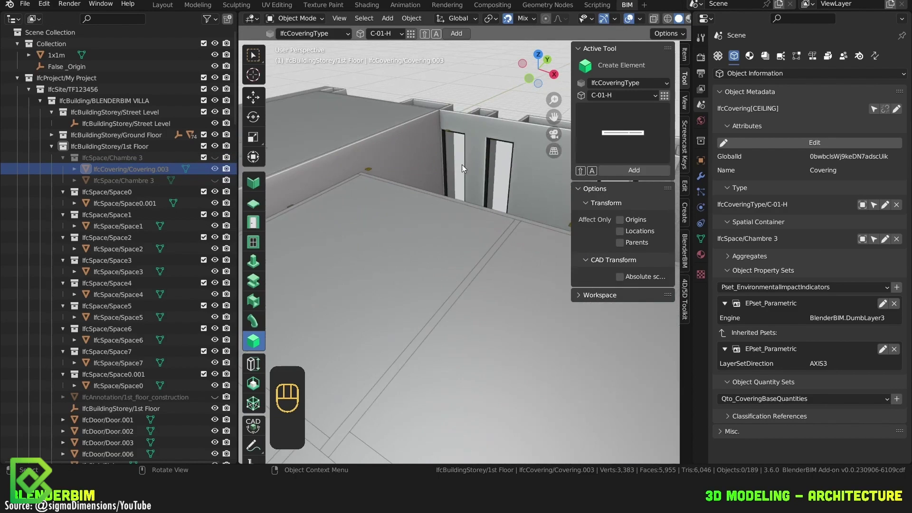
mouse_move(462, 165)
middle_mouse_down()
mouse_move(457, 299)
mouse_move(440, 287)
mouse_move(439, 260)
mouse_move(484, 249)
mouse_move(405, 299)
mouse_move(368, 292)
mouse_move(403, 231)
middle_mouse_up()
left_click(457, 299)
Step: Assign floor covering Covering.001 and the ceiling light fixtures to Chambre 3
middle_click_drag(376, 275, 342, 277)
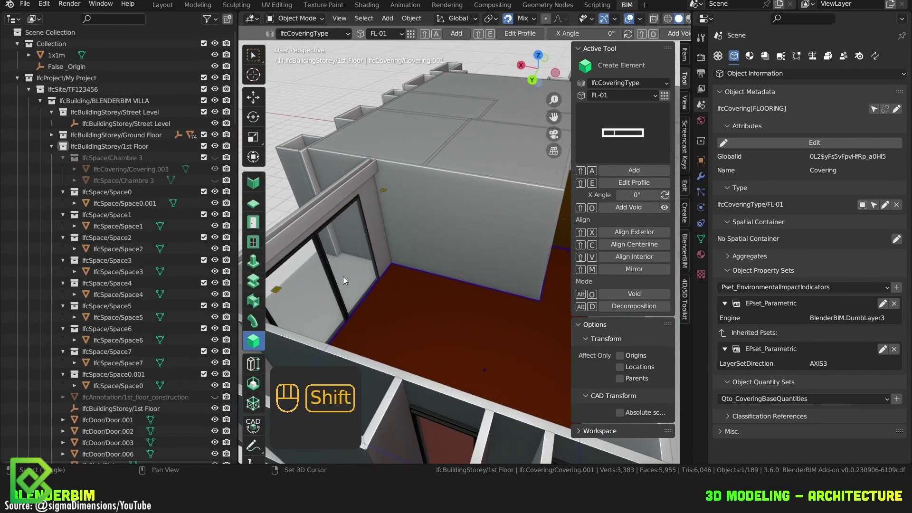
left_click(456, 232)
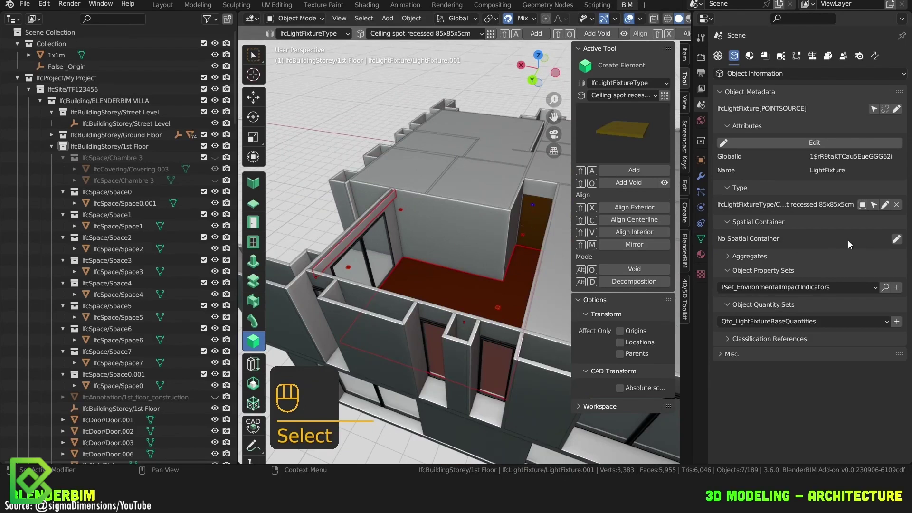
left_click(897, 239)
left_click(734, 255)
left_click(746, 280)
left_click(811, 280)
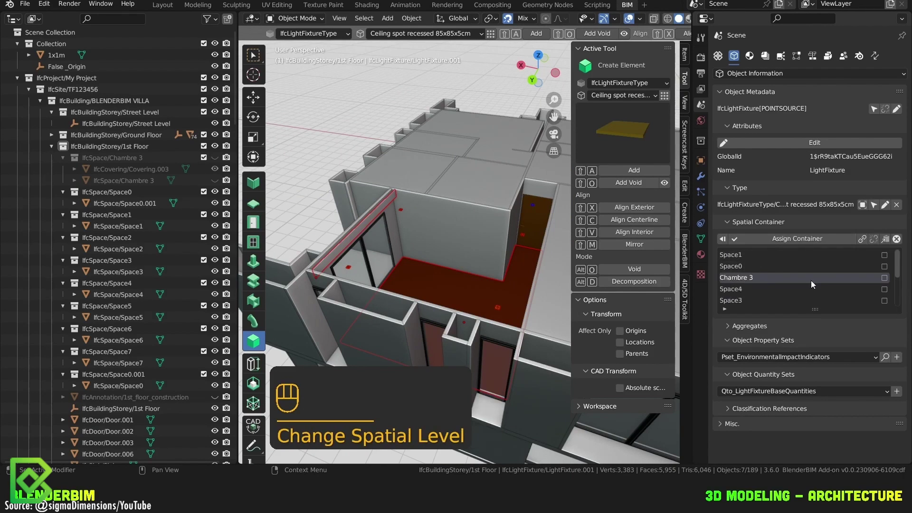
left_click(835, 235)
Step: Expand Chambre 3 in the outliner to verify its contained elements
middle_click_drag(406, 196, 445, 191)
left_click(444, 191)
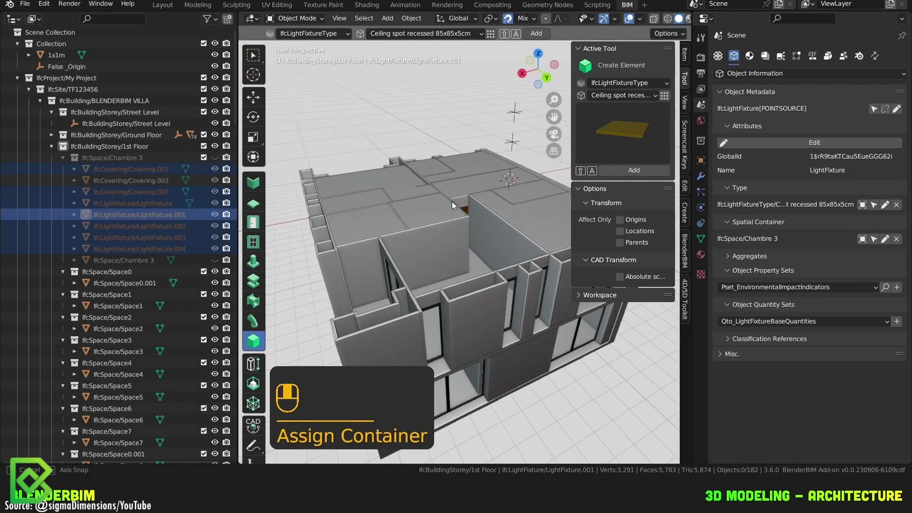
left_click(128, 157)
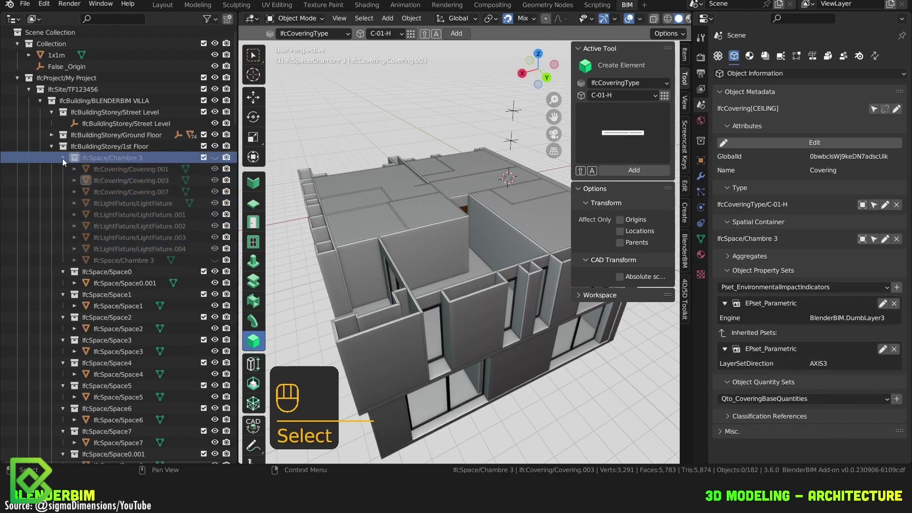
left_click(62, 159)
Step: Collapse the Chambre 3, 1st Floor, site and Types trees in the outliner
left_click(67, 158)
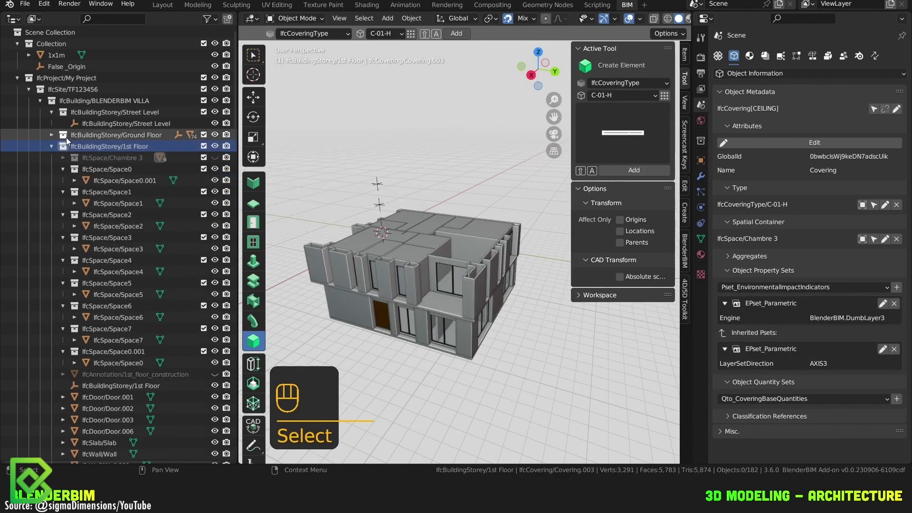
left_click(86, 136)
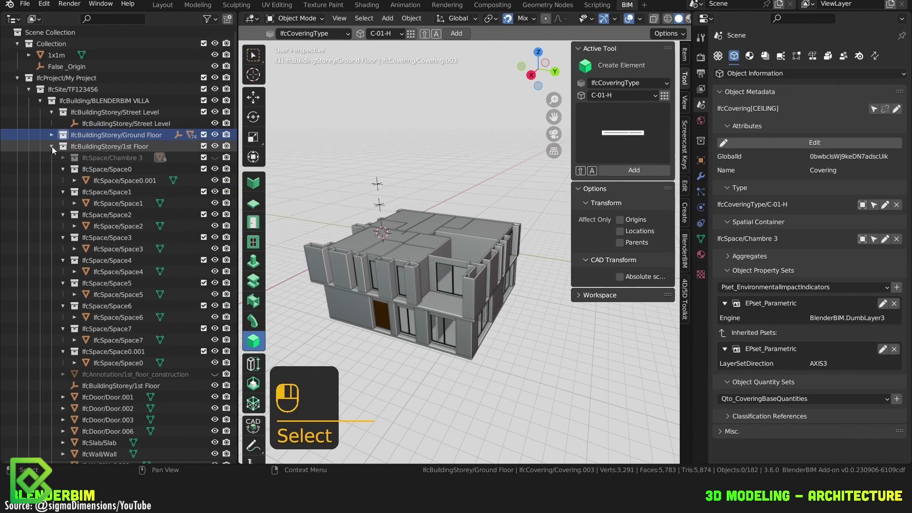
left_click(28, 89)
left_click(28, 109)
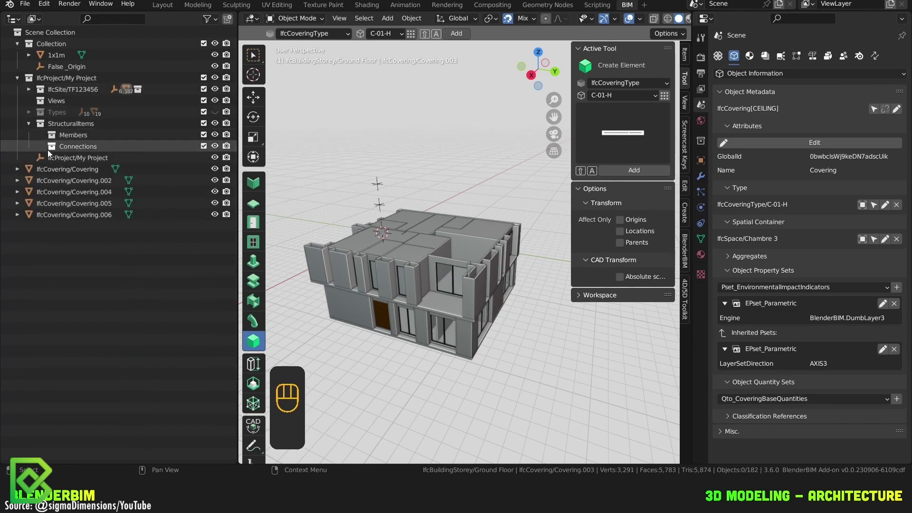
Step: Select Covering, Covering.002, Covering.004, Covering.005 and Covering.006 together
left_click(72, 159)
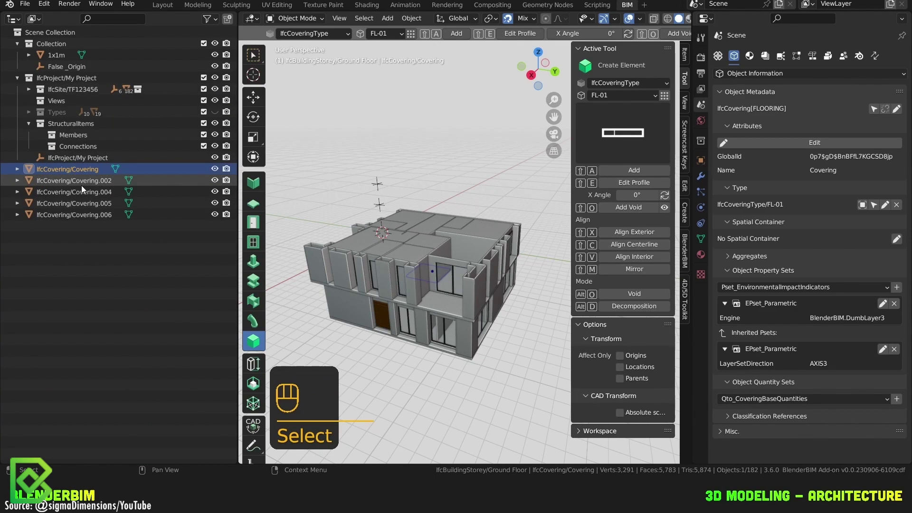
left_click(81, 185)
left_click(85, 203)
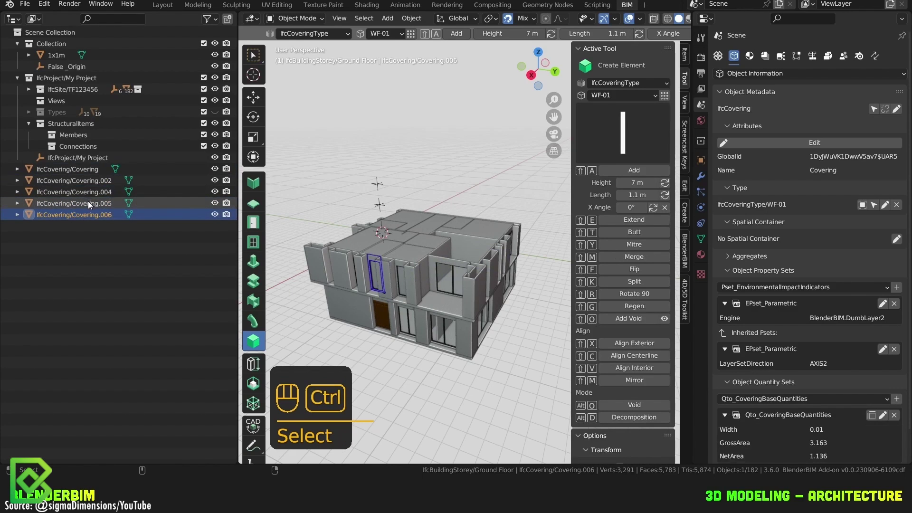
left_click(88, 201, "ctrl")
left_click(95, 180, "ctrl")
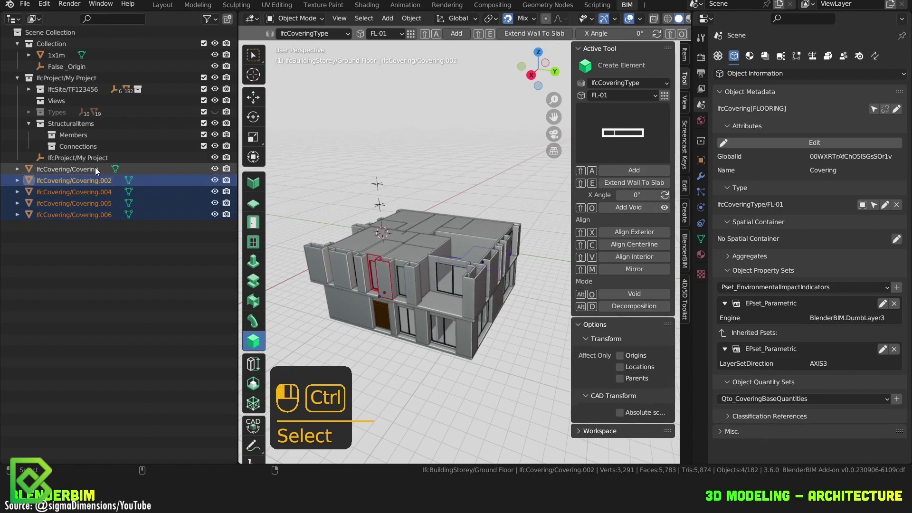
left_click(95, 169, "ctrl")
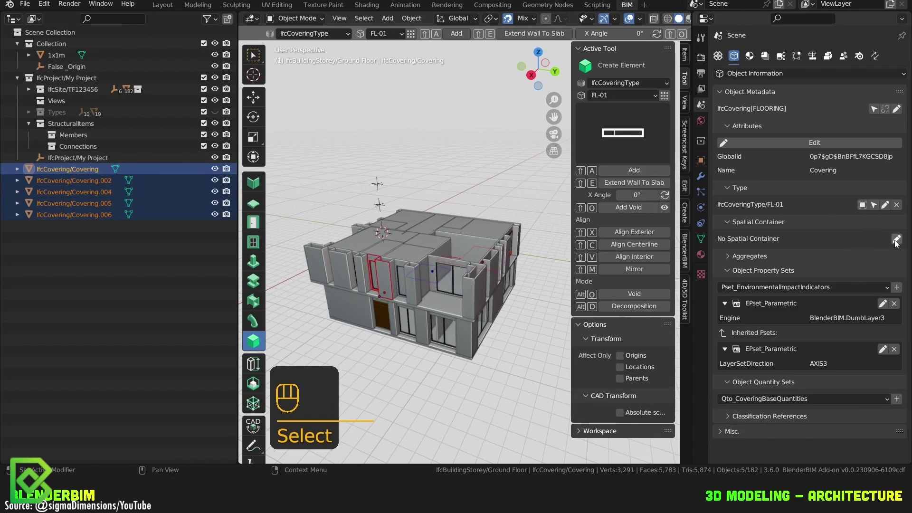